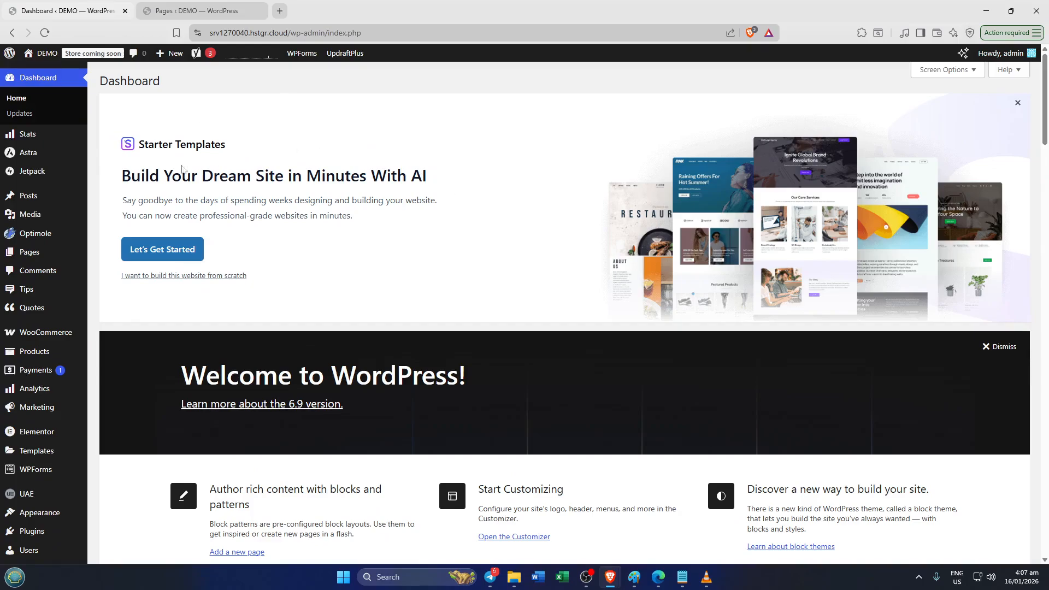
Step: Open the page for adding a new media file and switch to File Explorer to browse the H100 folder
mouse_move(49, 218)
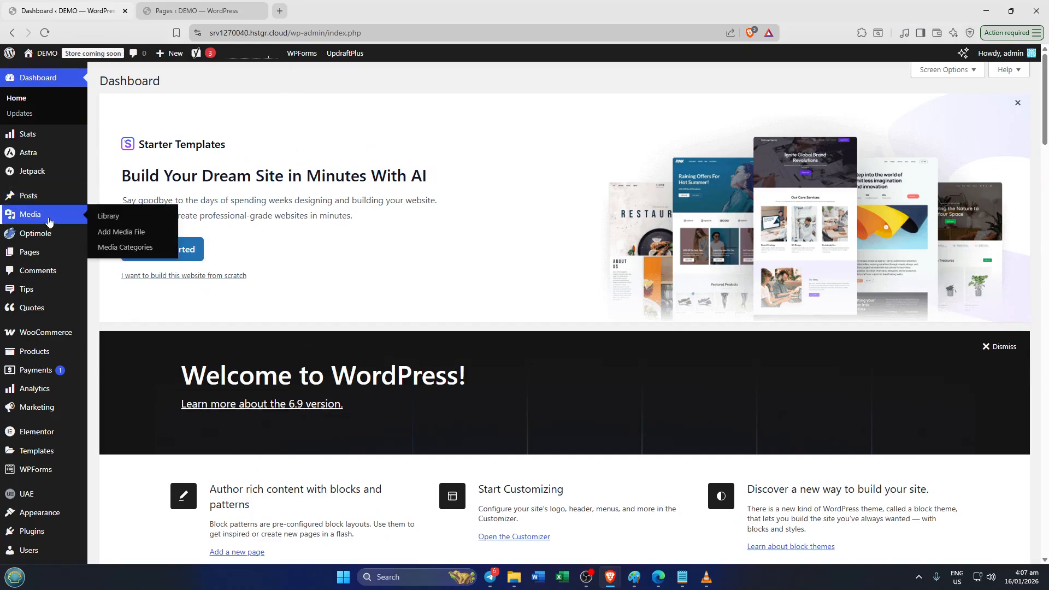
left_click(127, 239)
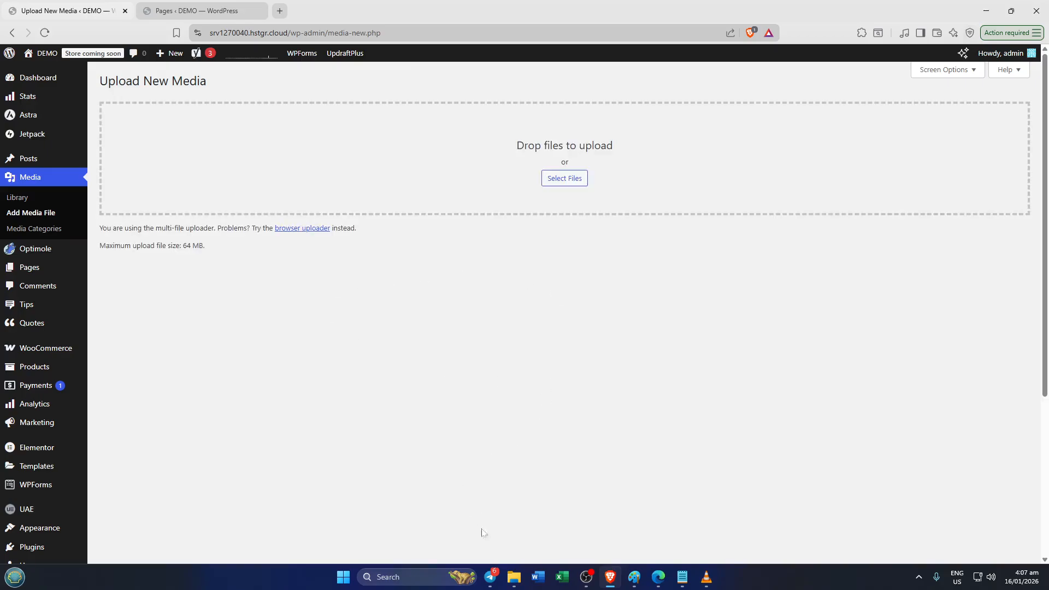
left_click(398, 573)
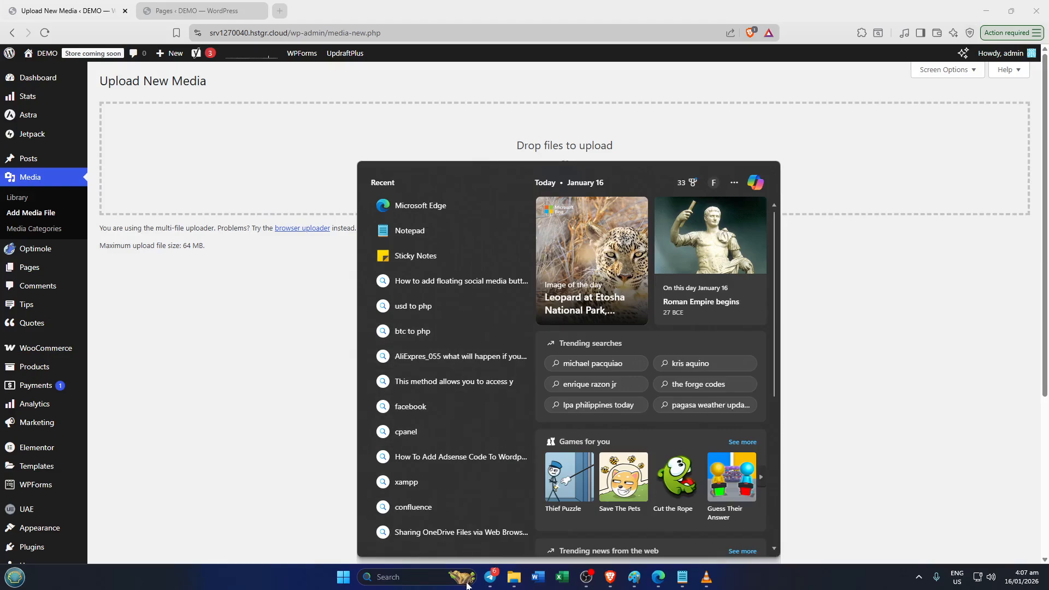
left_click(513, 577)
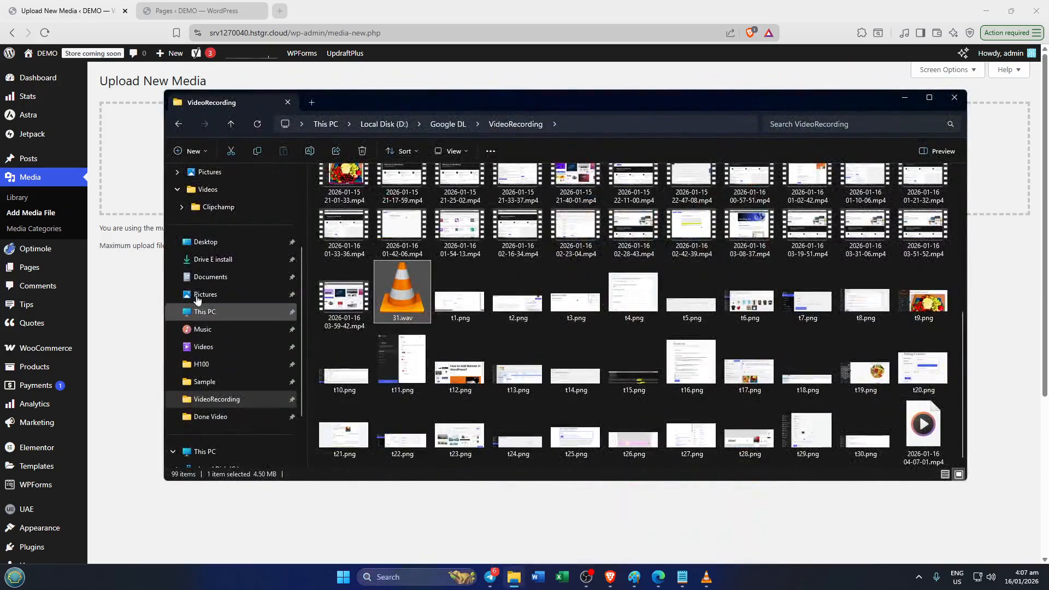
left_click(194, 194)
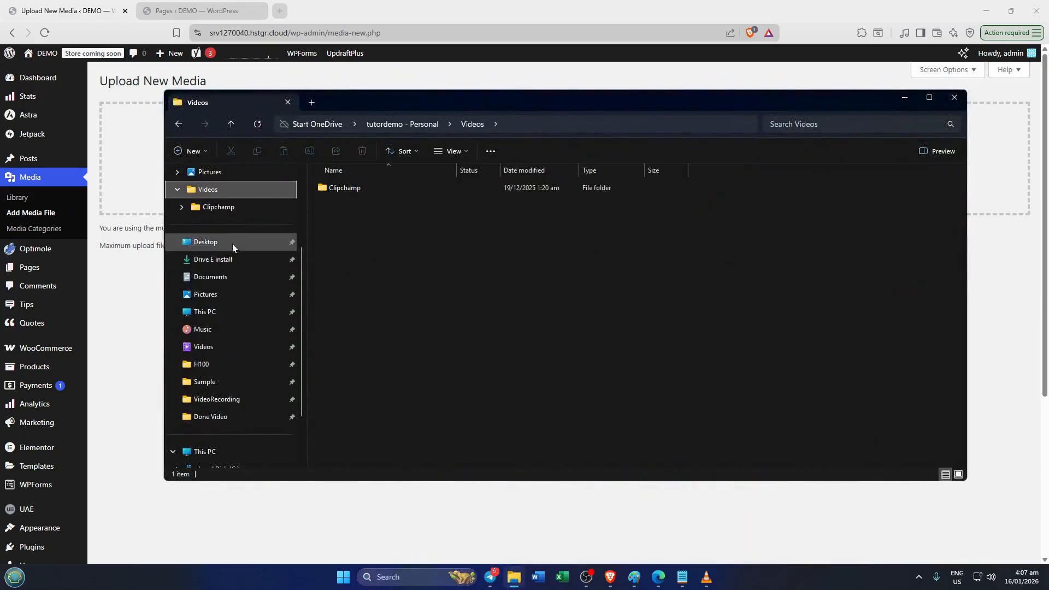
scroll(245, 282, "up", 3)
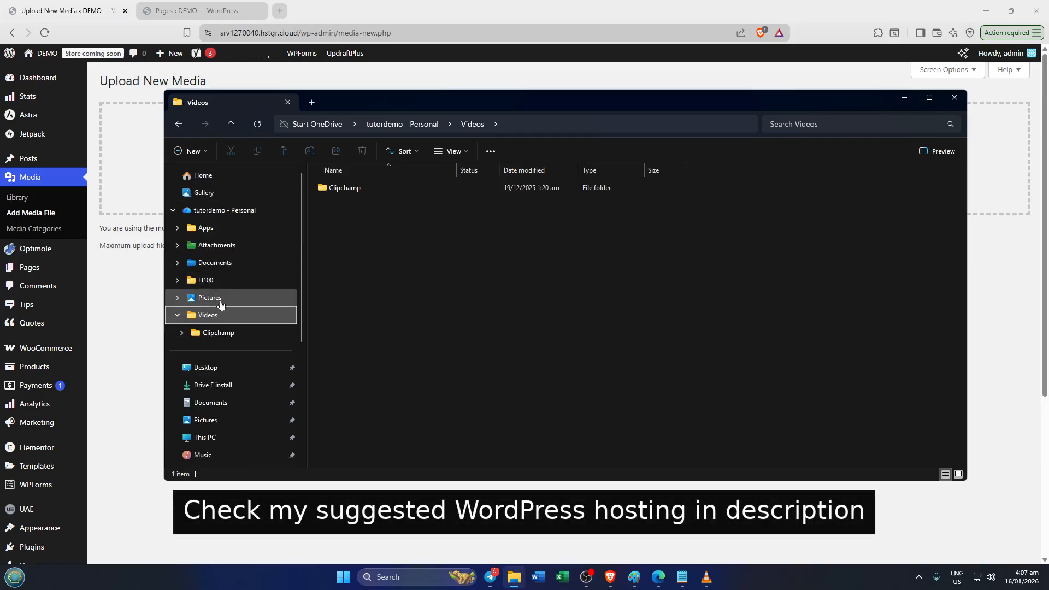
left_click(231, 281)
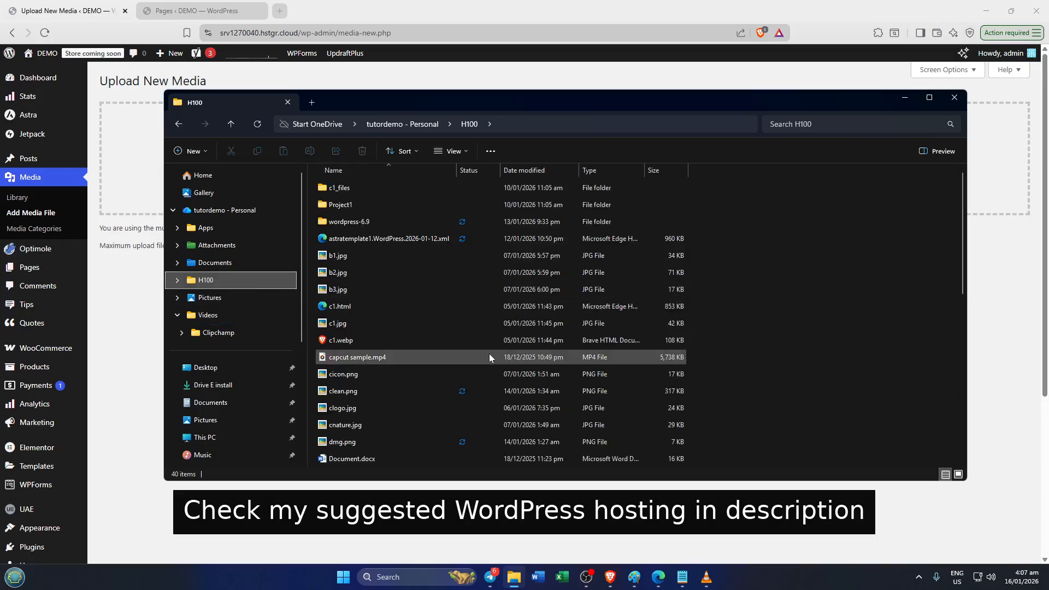
scroll(631, 307, "down", 5)
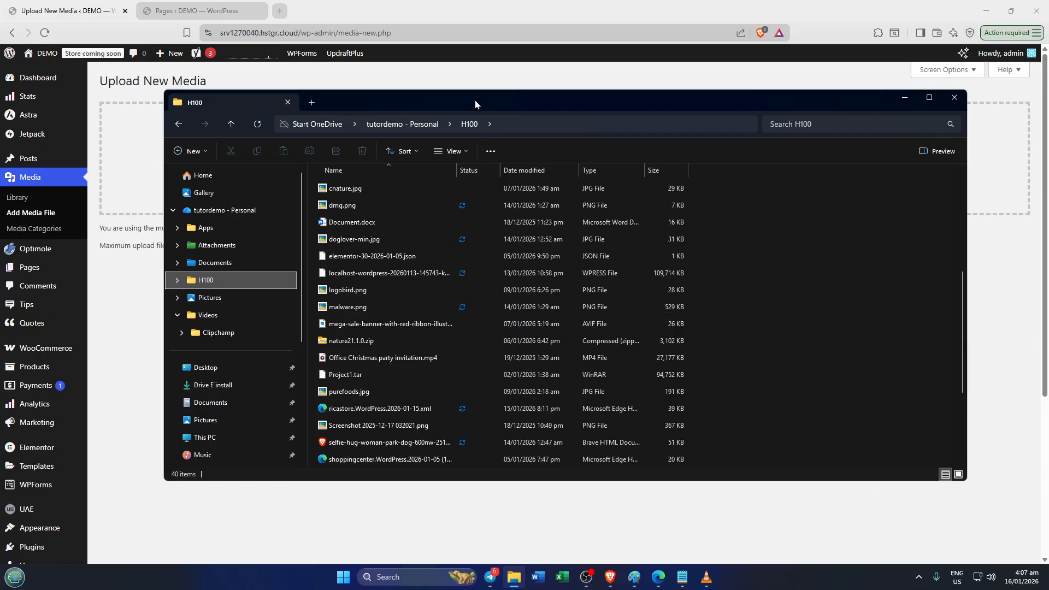
Step: Upload the-church-lite.2.3.zip from the H100 folder to the media library and copy its file URL
left_click_drag(475, 99, 666, 162)
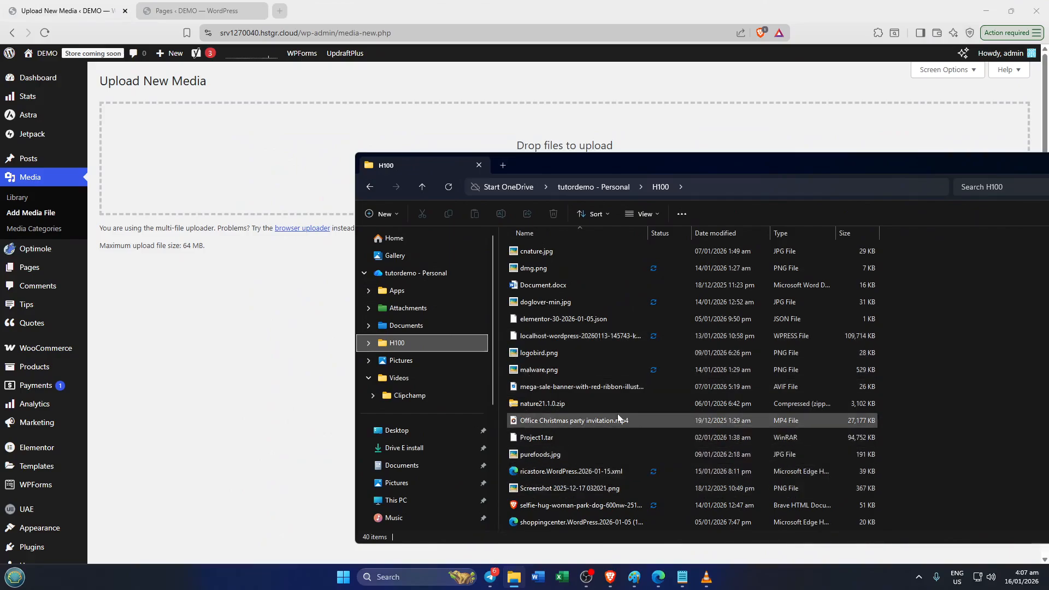
scroll(614, 416, "up", 3)
scroll(600, 448, "down", 5)
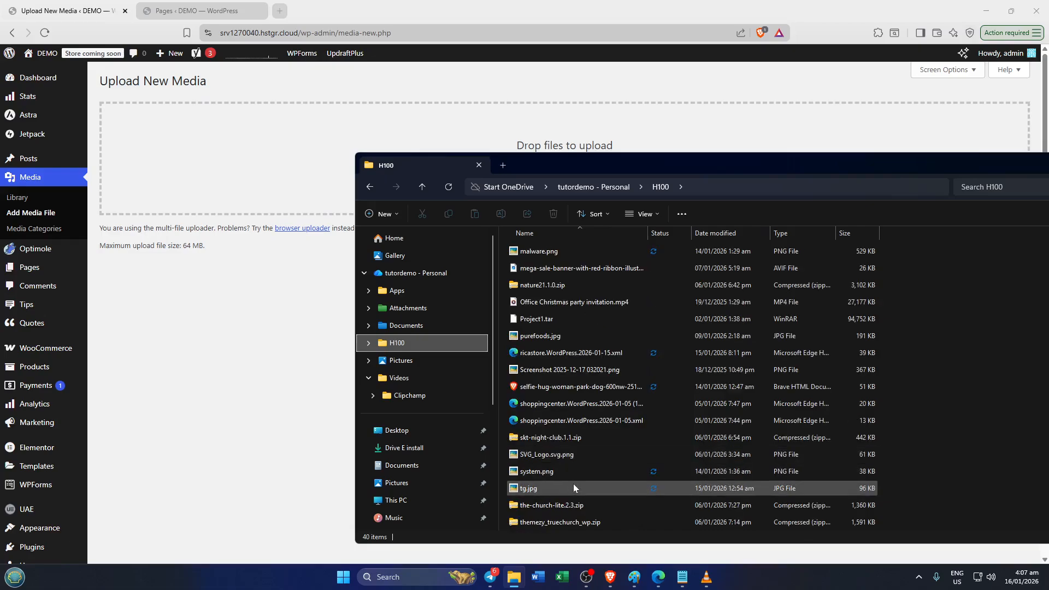
left_click_drag(555, 507, 303, 147)
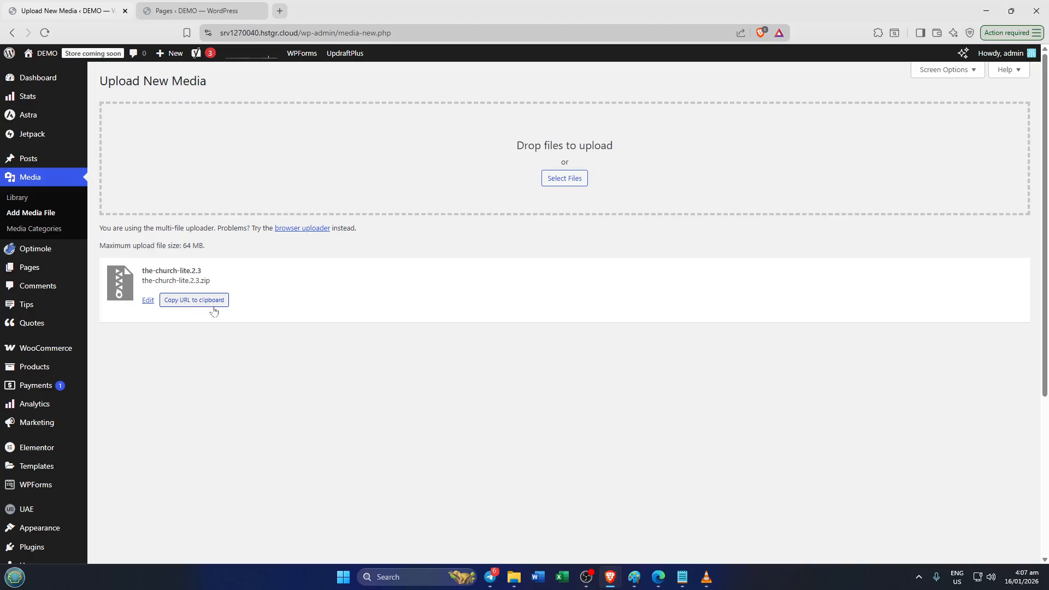
left_click(192, 304)
left_click(201, 305)
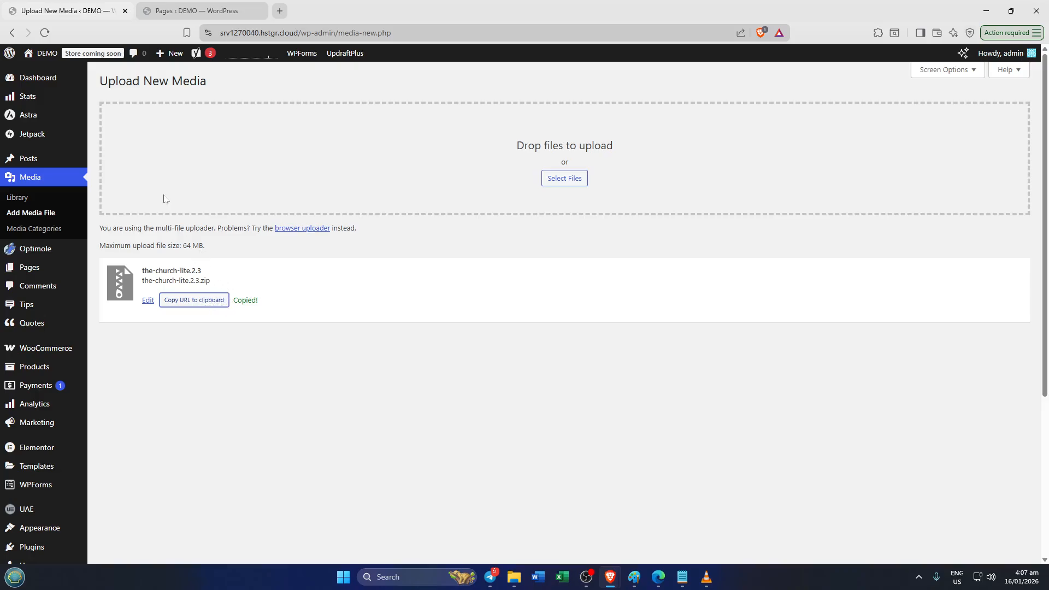
Step: Open the Application Form page for editing from the Pages list
left_click(194, 14)
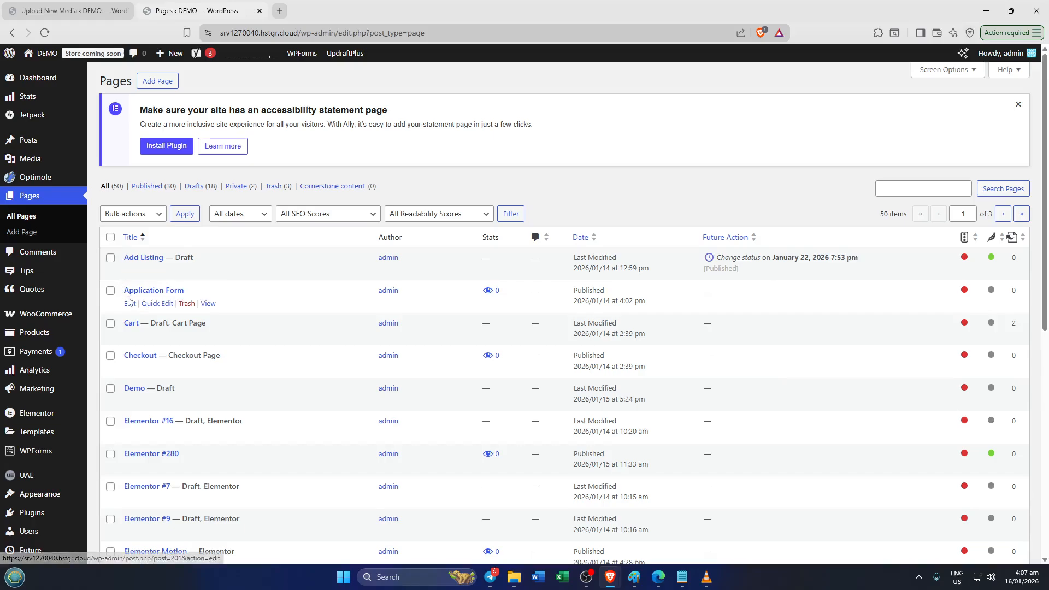
left_click(129, 304)
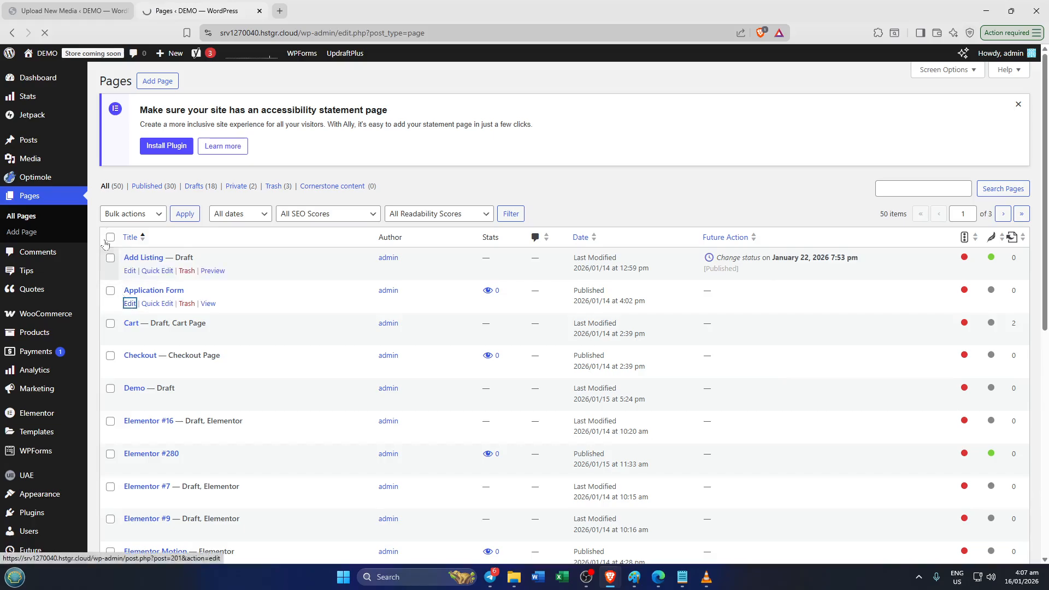
left_click(80, 17)
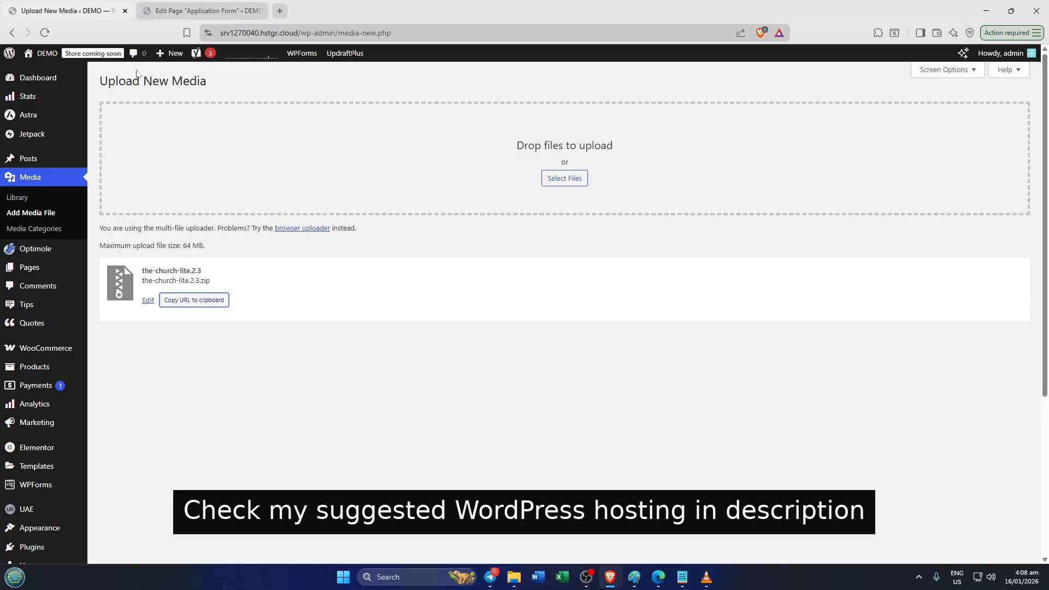
left_click(180, 11)
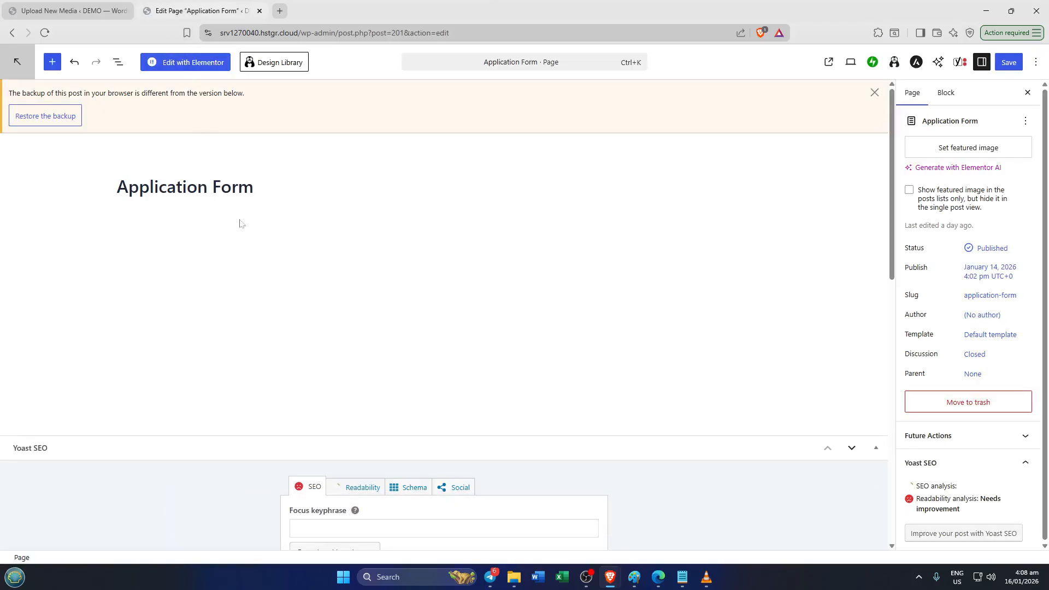
Step: Look through the Application Form page from its title to the Yoast SEO settings beneath the form
left_click(272, 188)
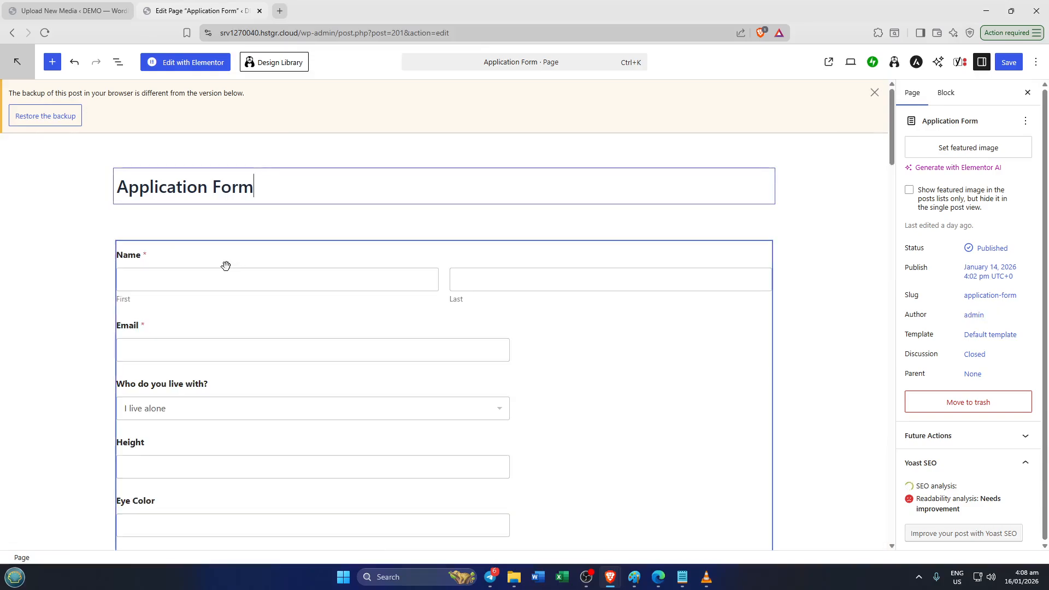
scroll(419, 276, "down", 2)
scroll(419, 275, "down", 15)
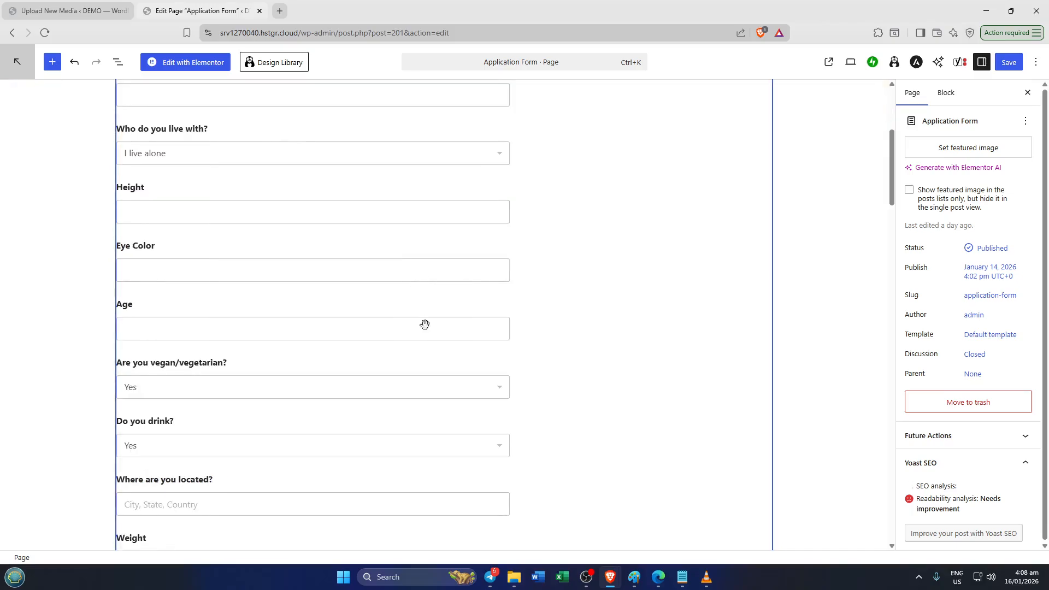
scroll(467, 405, "down", 2)
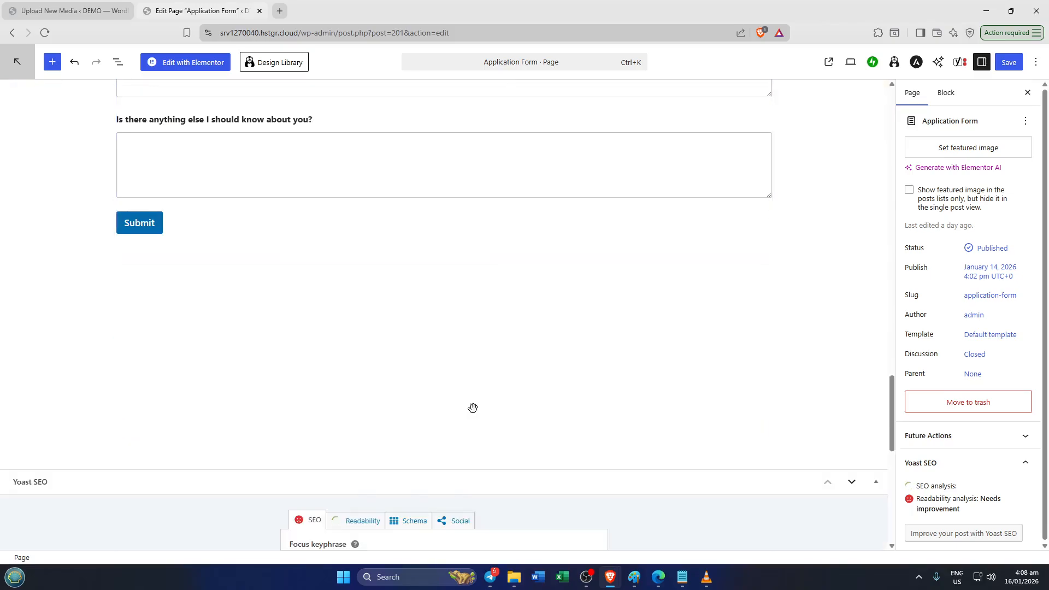
scroll(467, 406, "up", 12)
scroll(482, 357, "down", 6)
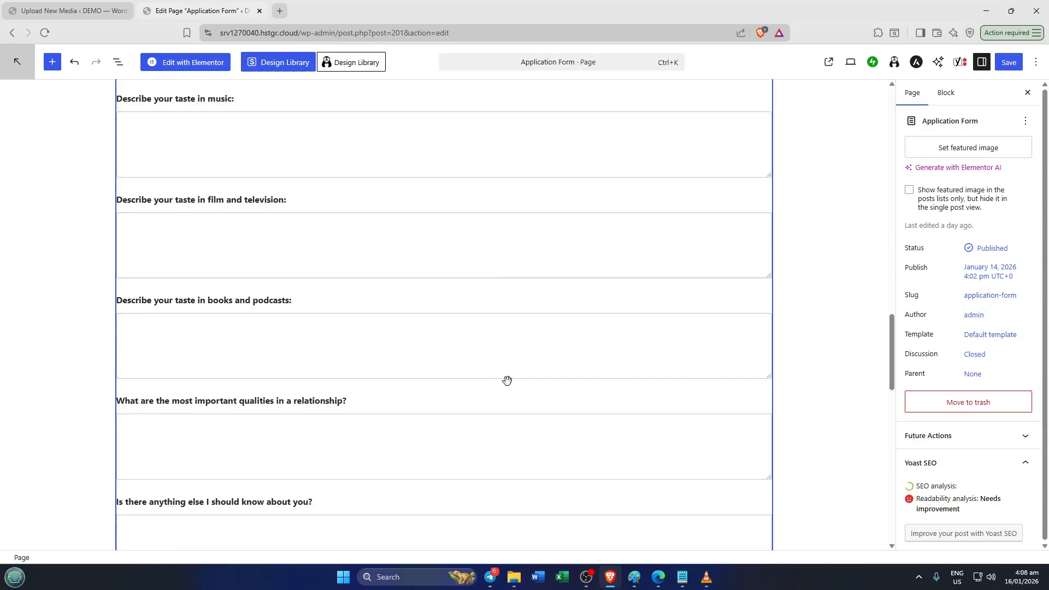
scroll(508, 380, "up", 4)
scroll(508, 379, "down", 12)
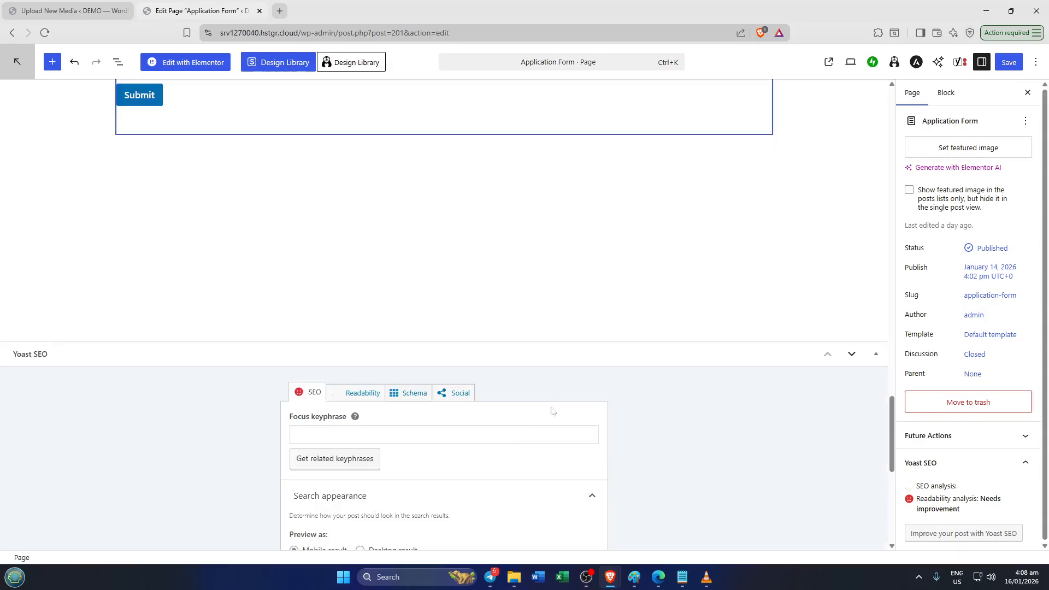
scroll(551, 410, "down", 8)
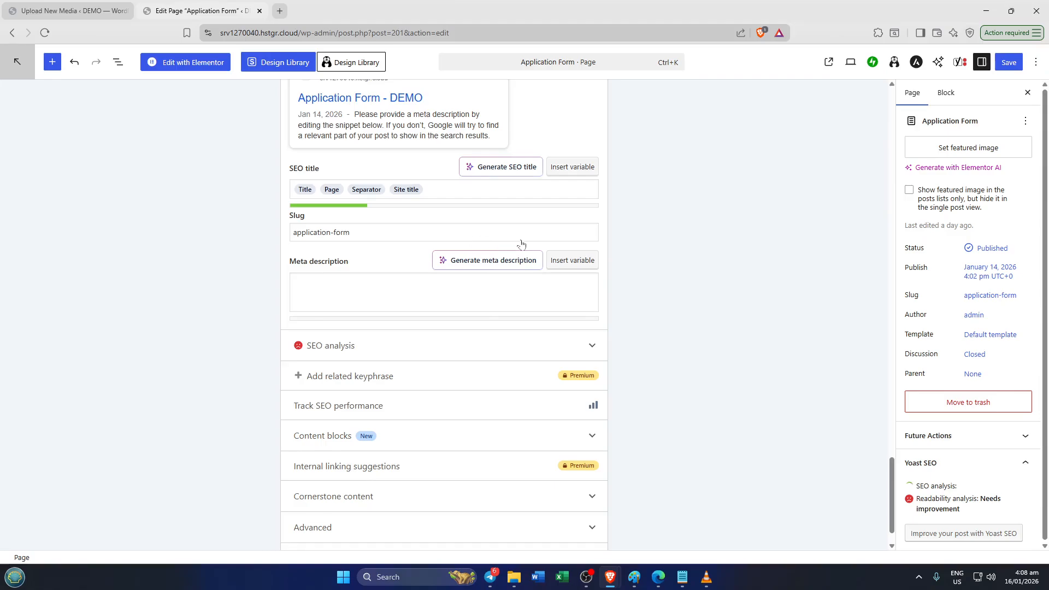
scroll(650, 227, "up", 15)
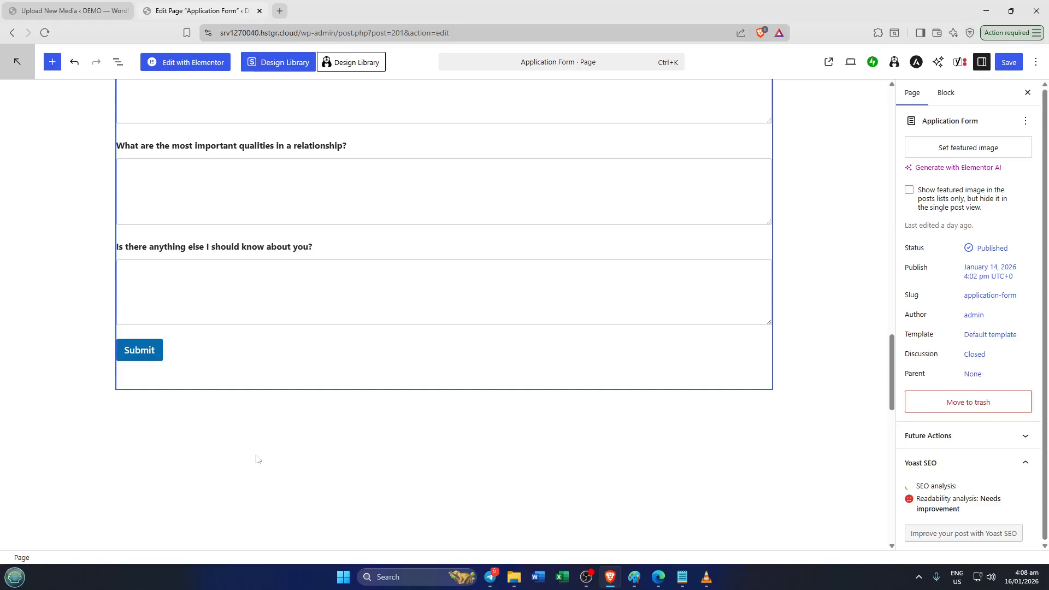
Step: Add an Embed block below the form and try to embed the copied the-church-lite.2.3.zip URL
left_click(325, 410)
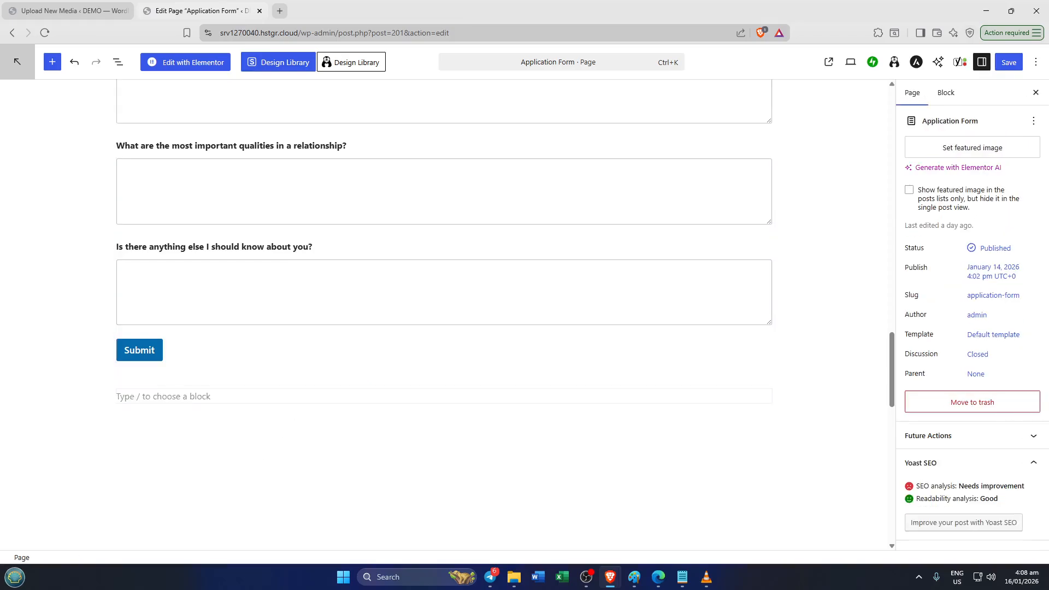
left_click(367, 395)
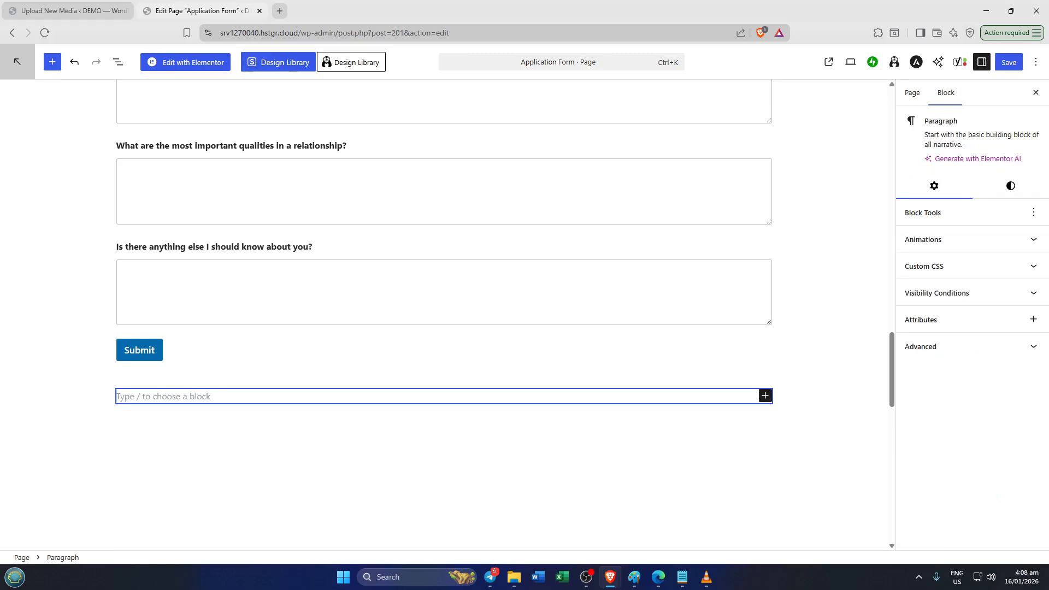
type("/em")
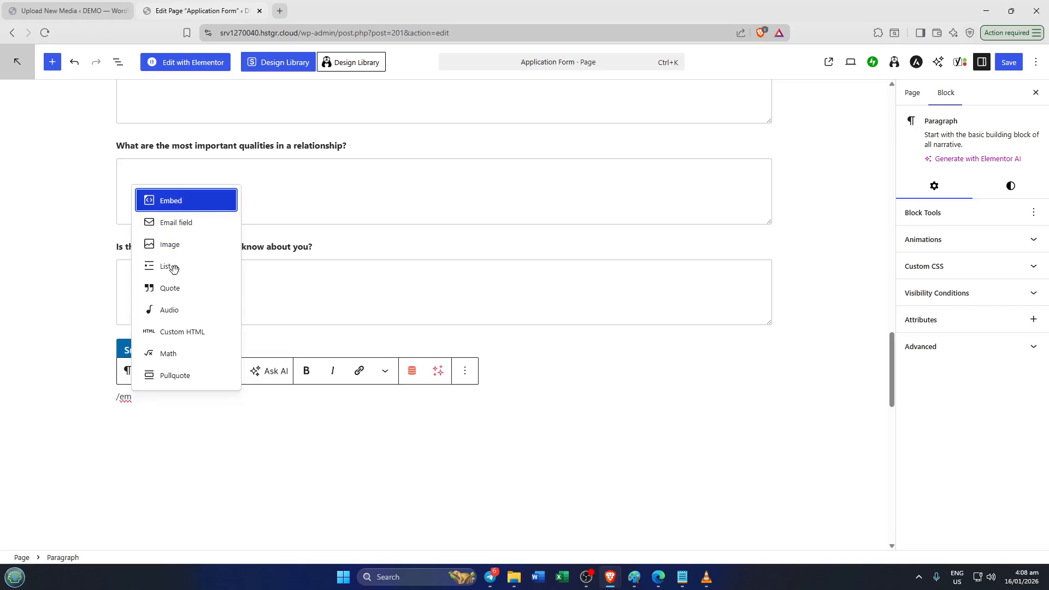
key("Return")
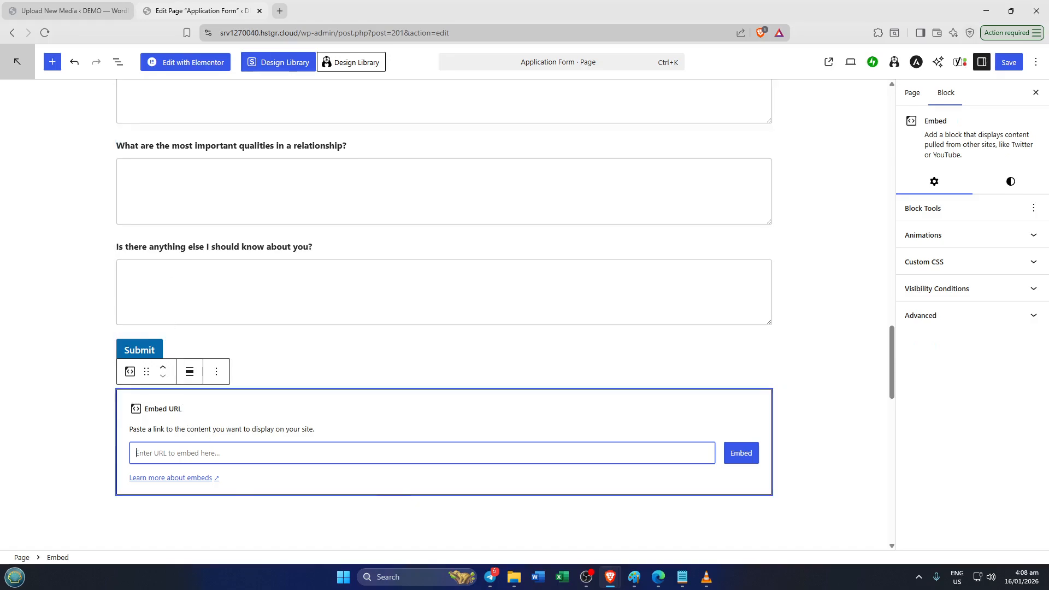
type("http://srv1270040.hstgr.cloud/wp-content/uploads/2026/01/the-church-lite.2.3.zip")
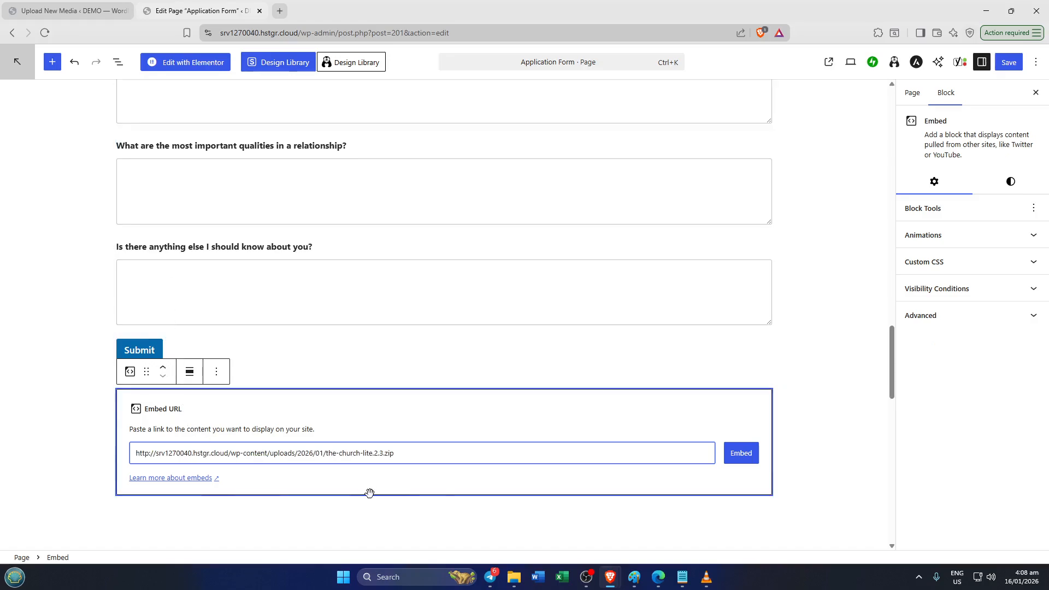
left_click(738, 458)
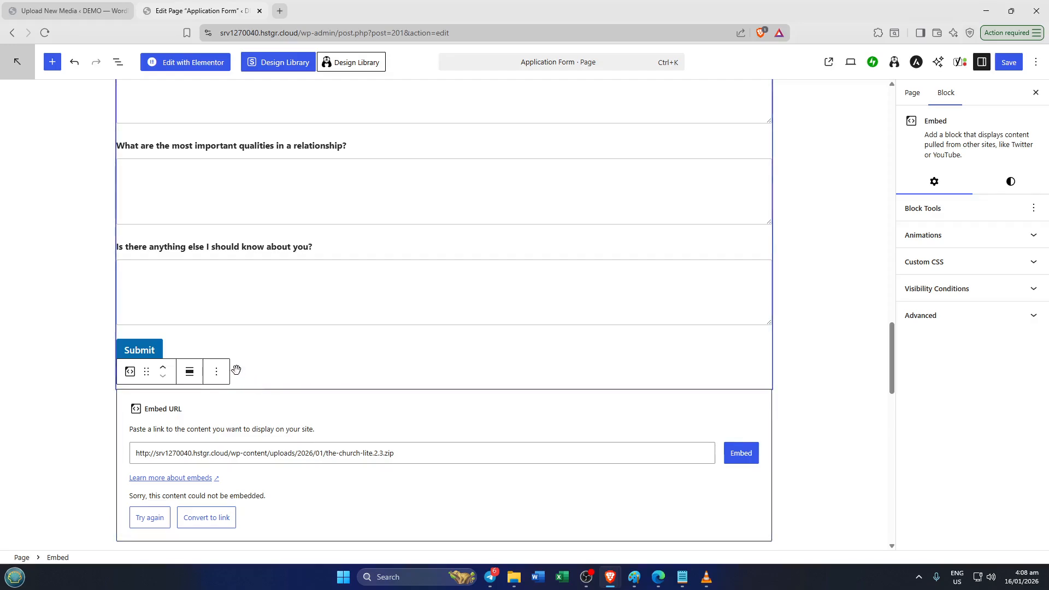
Step: Delete the Embed block below the form
left_click(217, 373)
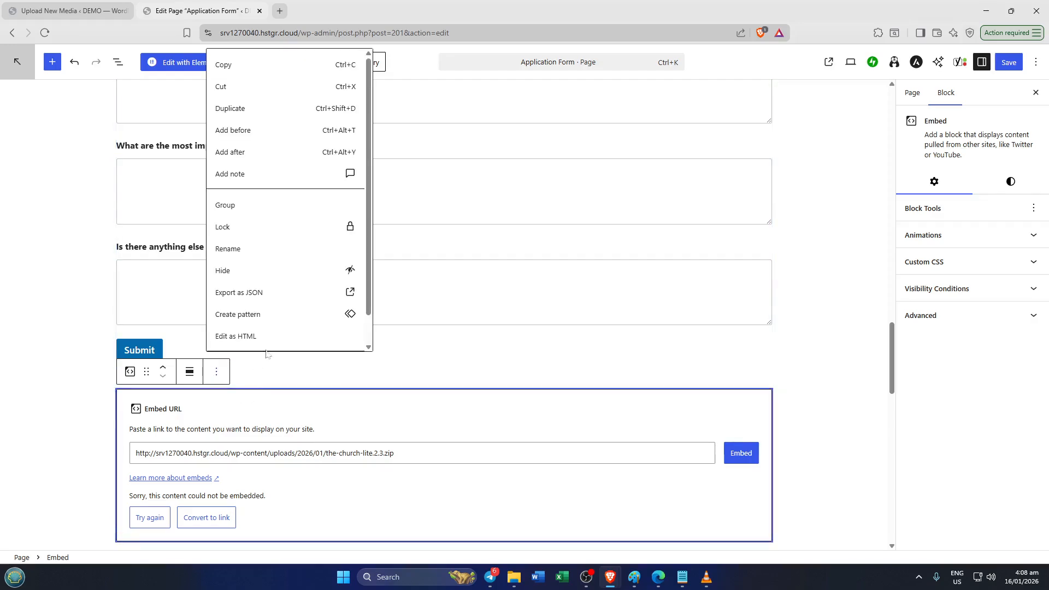
scroll(300, 321, "down", 1)
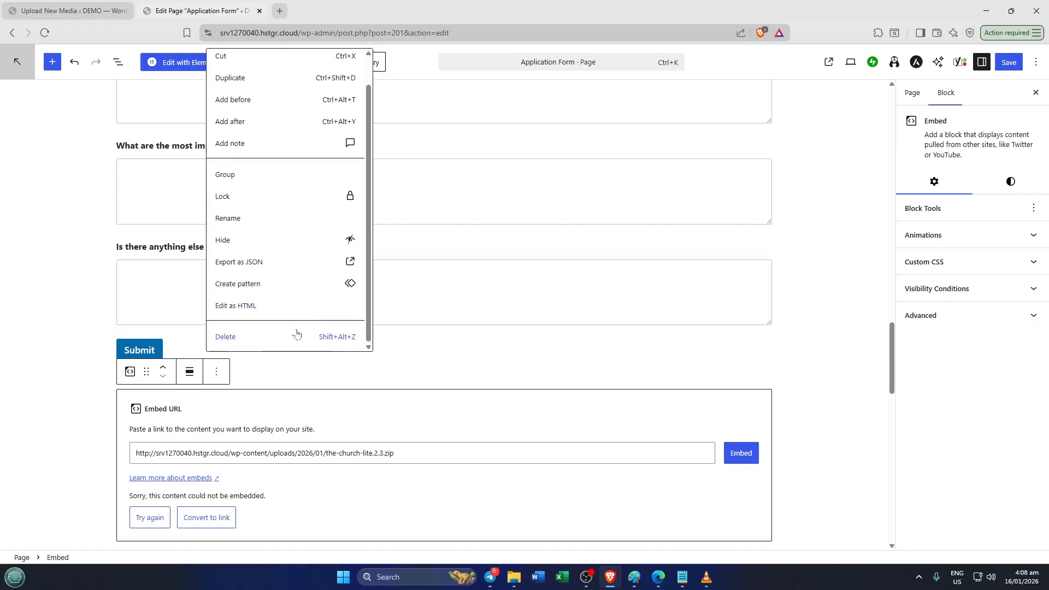
left_click(225, 337)
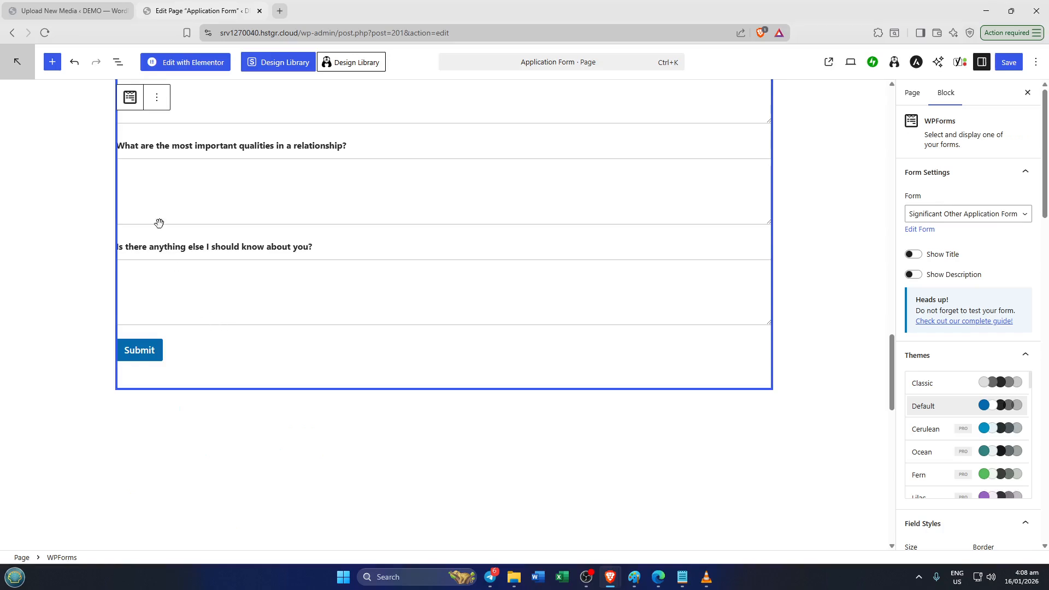
Step: Return to the Upload New Media page with the uploaded zip file
left_click(93, 8)
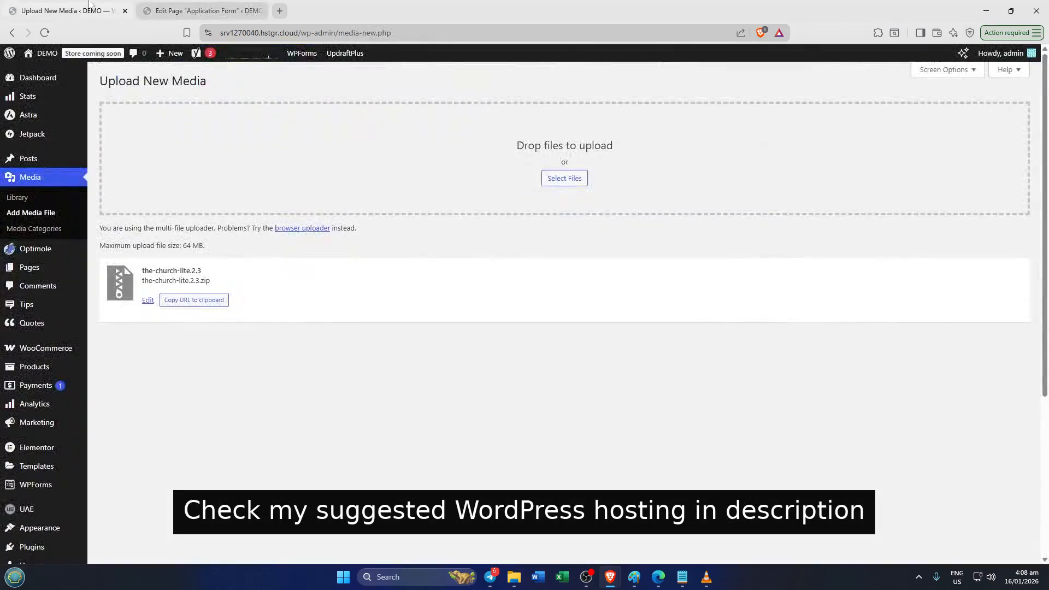